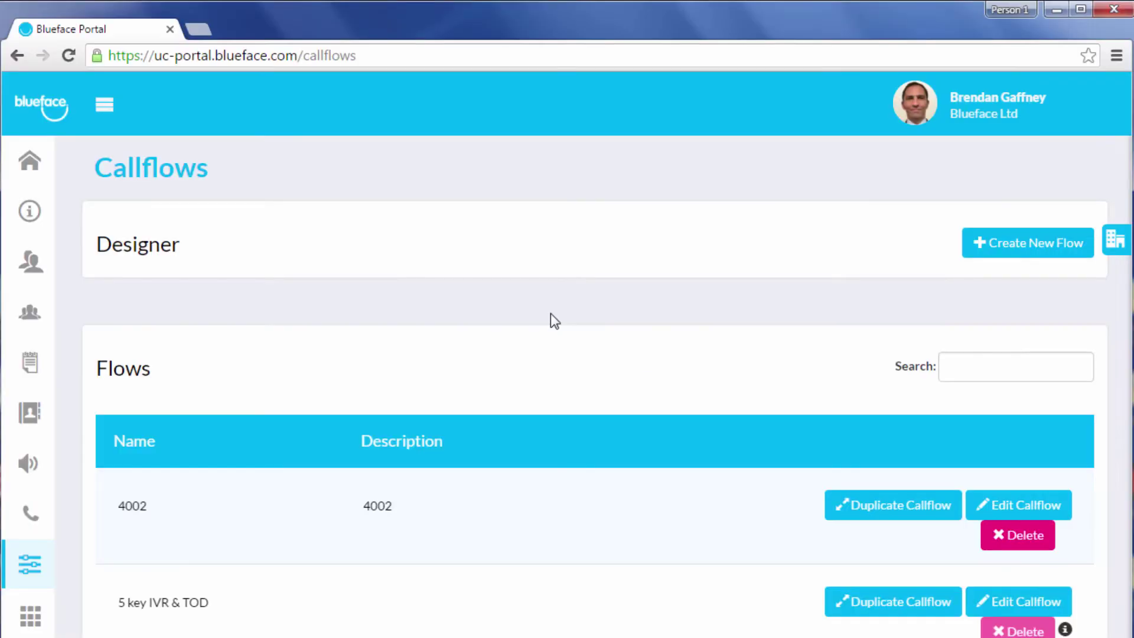
# - Create a new callflow named 'Call sales' with the description 'Sales ring group'
pyautogui.click(1008, 248)
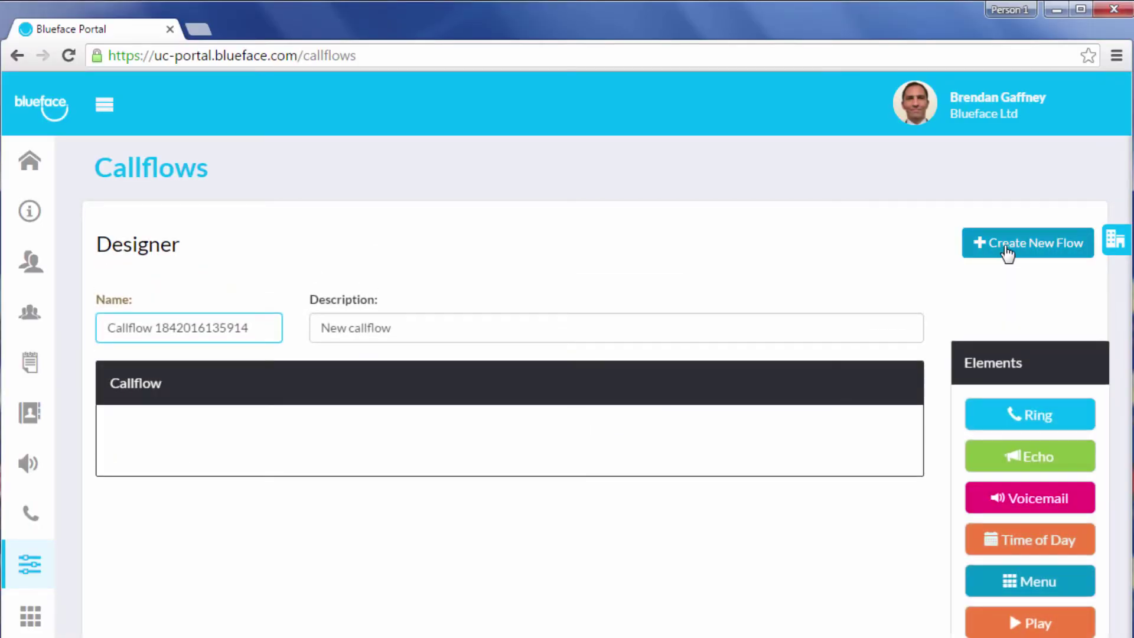
pyautogui.moveTo(264, 327); pyautogui.dragTo(56, 322)
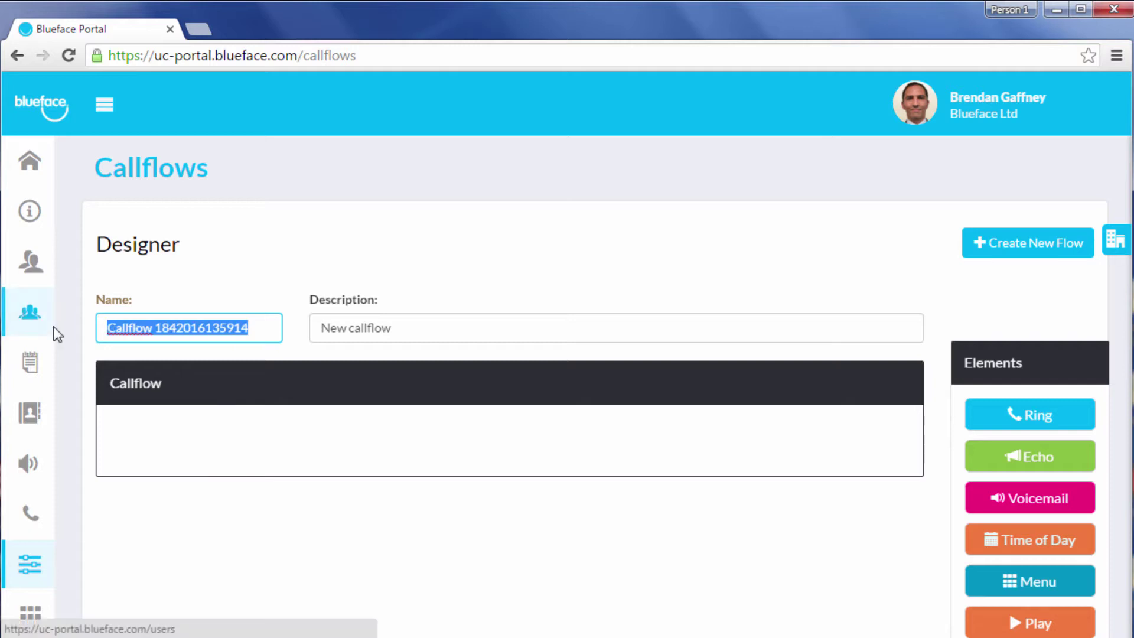
pyautogui.write('Call sale')
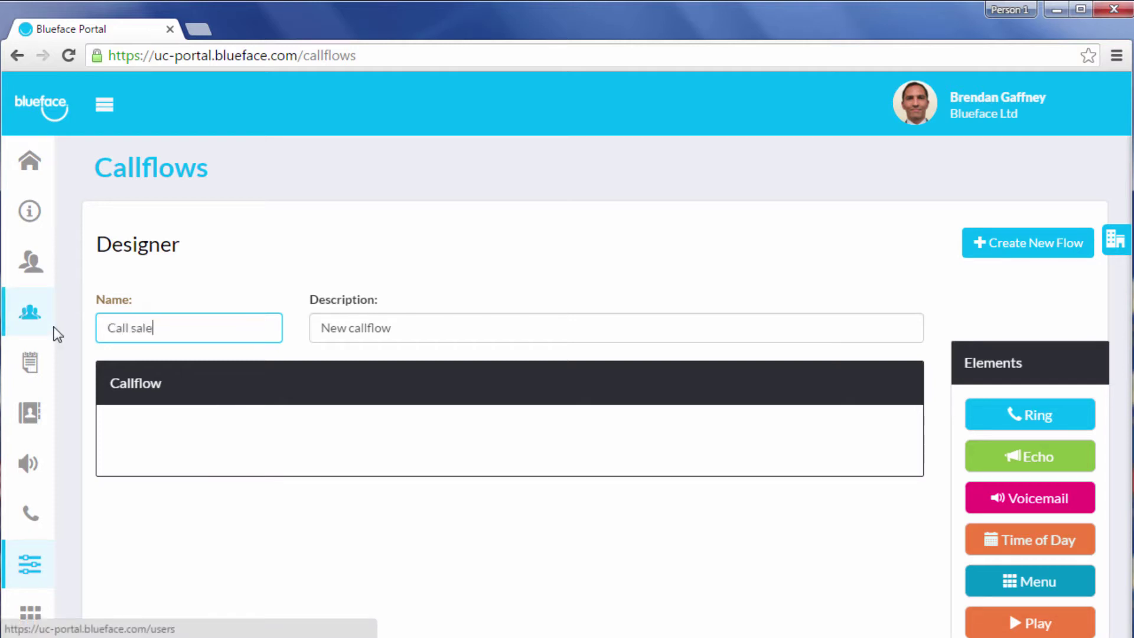
pyautogui.write('s')
pyautogui.moveTo(487, 327); pyautogui.dragTo(298, 332)
pyautogui.write('S')
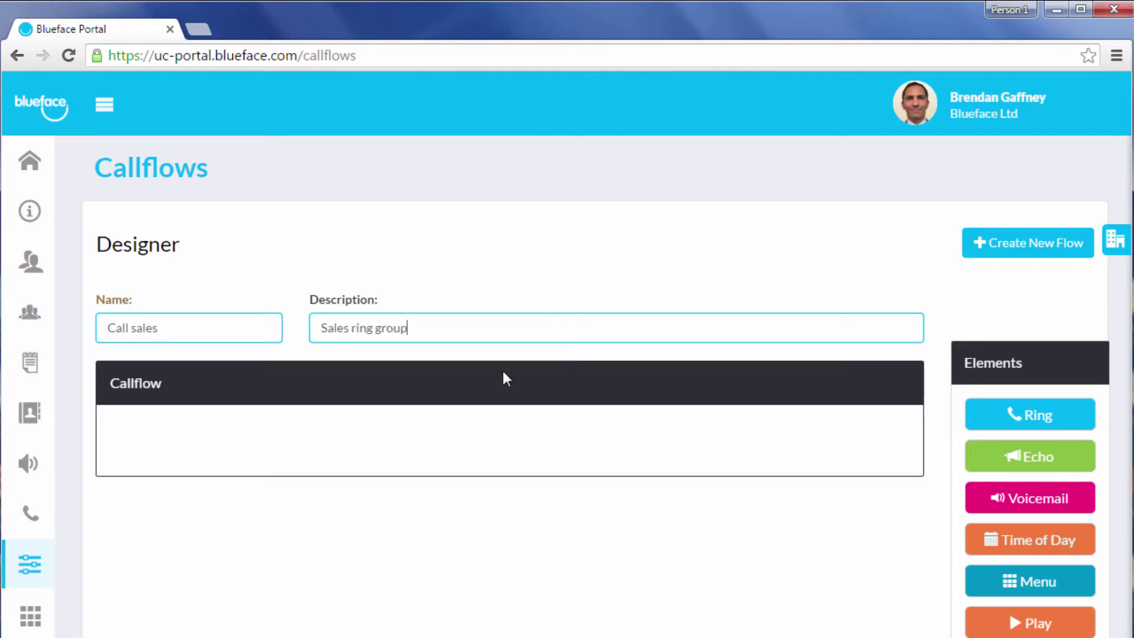
pyautogui.scroll(-1, 1030, 420)
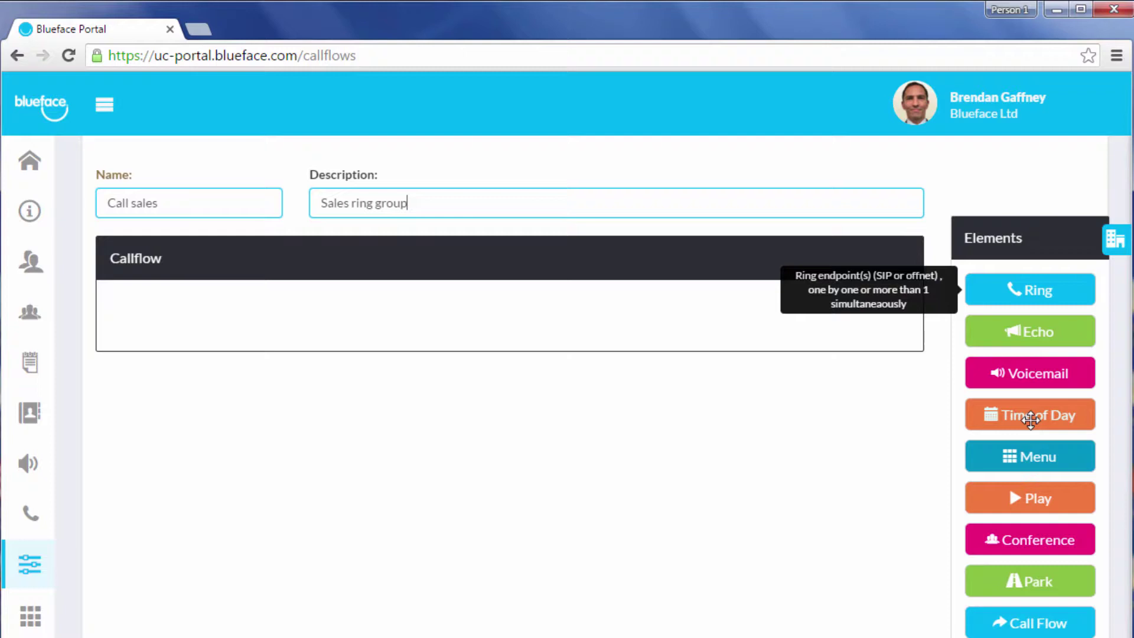
pyautogui.scroll(-2, 1030, 419)
pyautogui.scroll(-2, 1031, 420)
pyautogui.scroll(-1, 1032, 426)
pyautogui.scroll(2, 1031, 425)
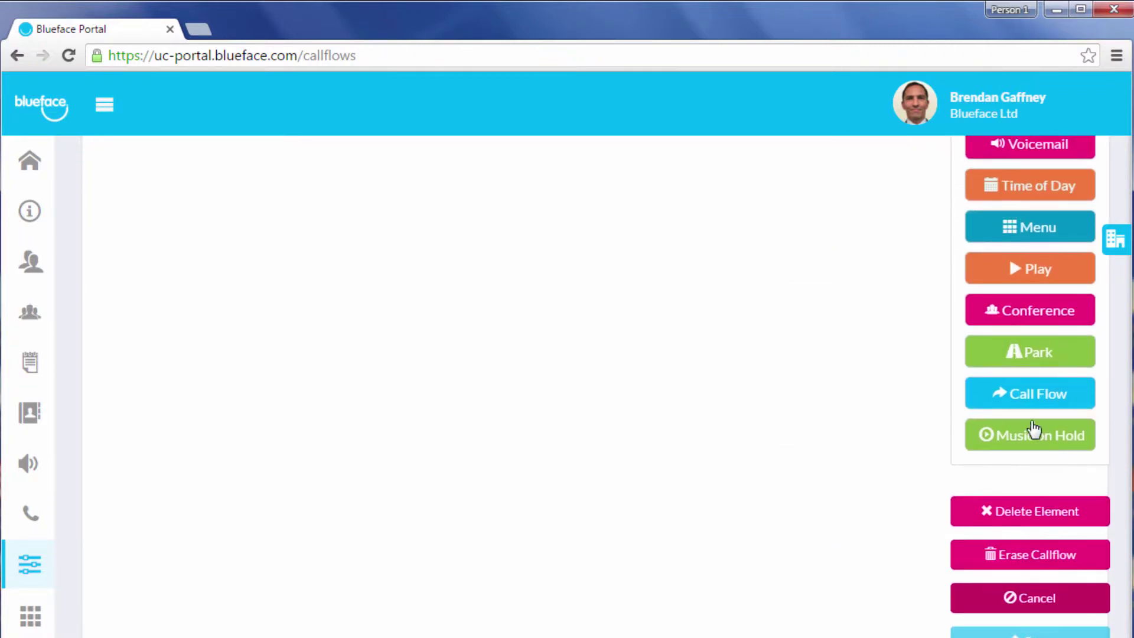
pyautogui.scroll(3, 1032, 423)
pyautogui.scroll(2, 1030, 420)
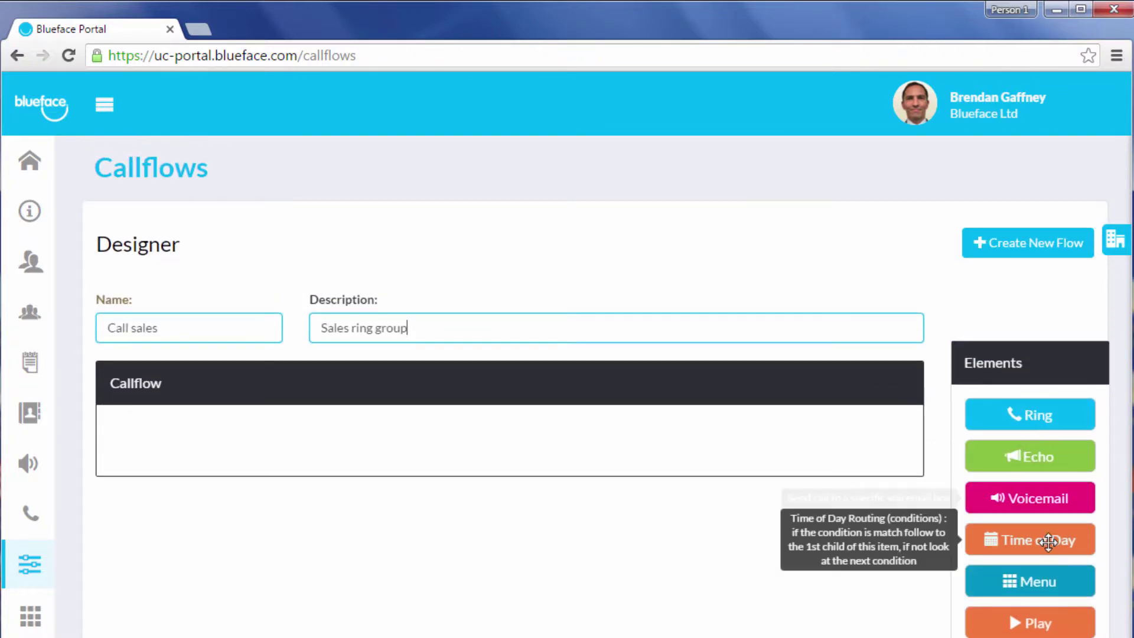
# - Add a Time of Day step matching Monday through Friday
pyautogui.moveTo(1045, 540); pyautogui.dragTo(509, 447)
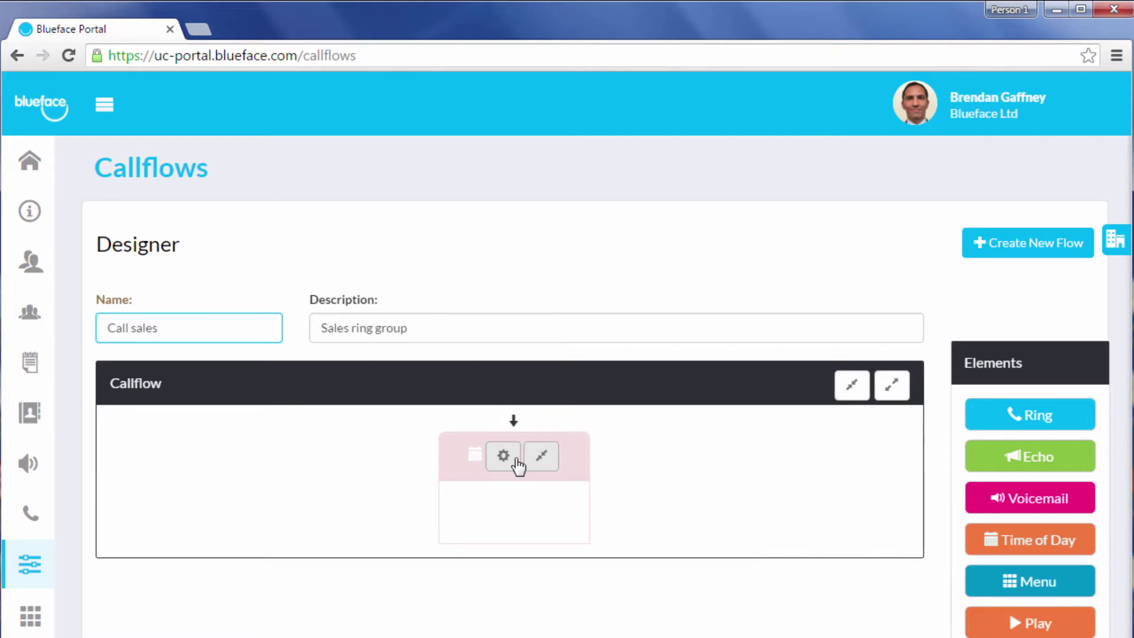
pyautogui.click(503, 457)
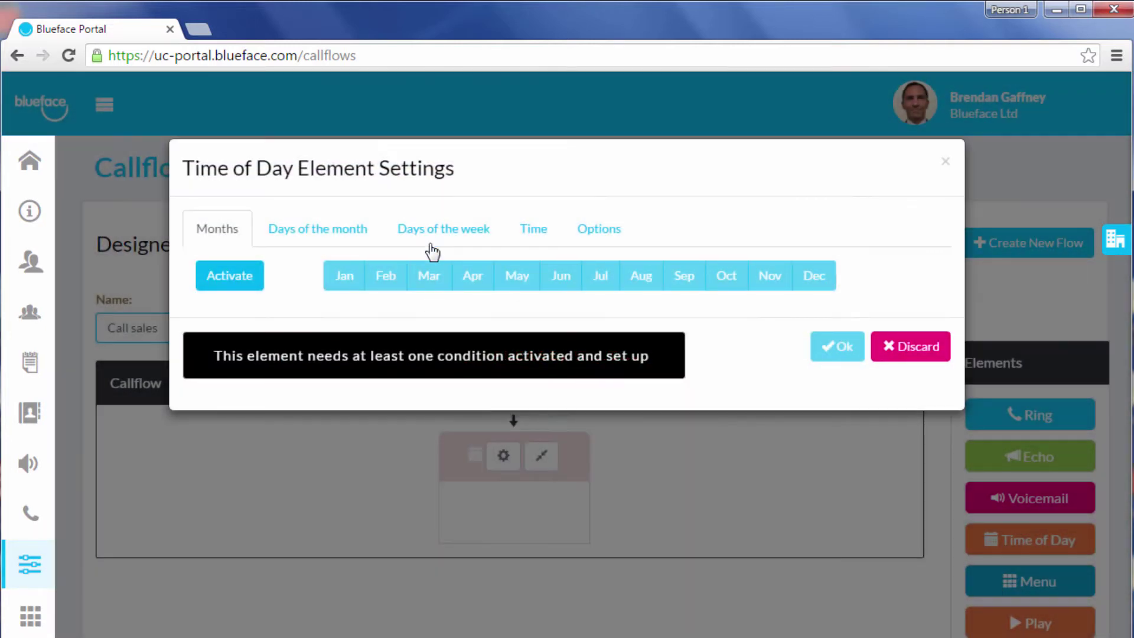
pyautogui.click(432, 233)
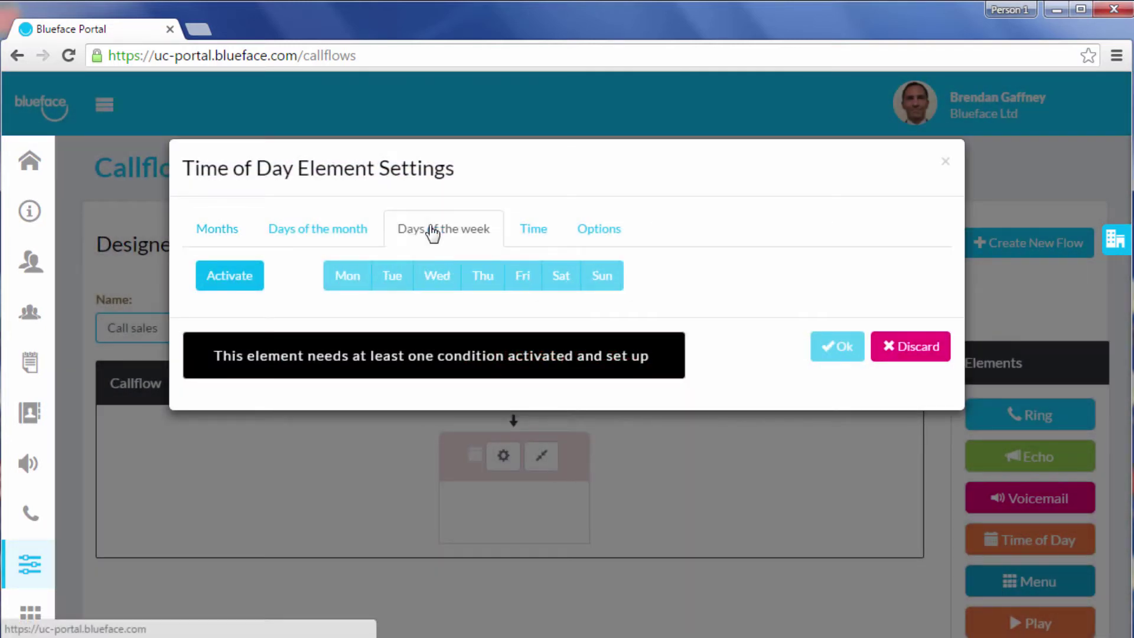
pyautogui.click(253, 282)
pyautogui.click(350, 282)
pyautogui.click(391, 281)
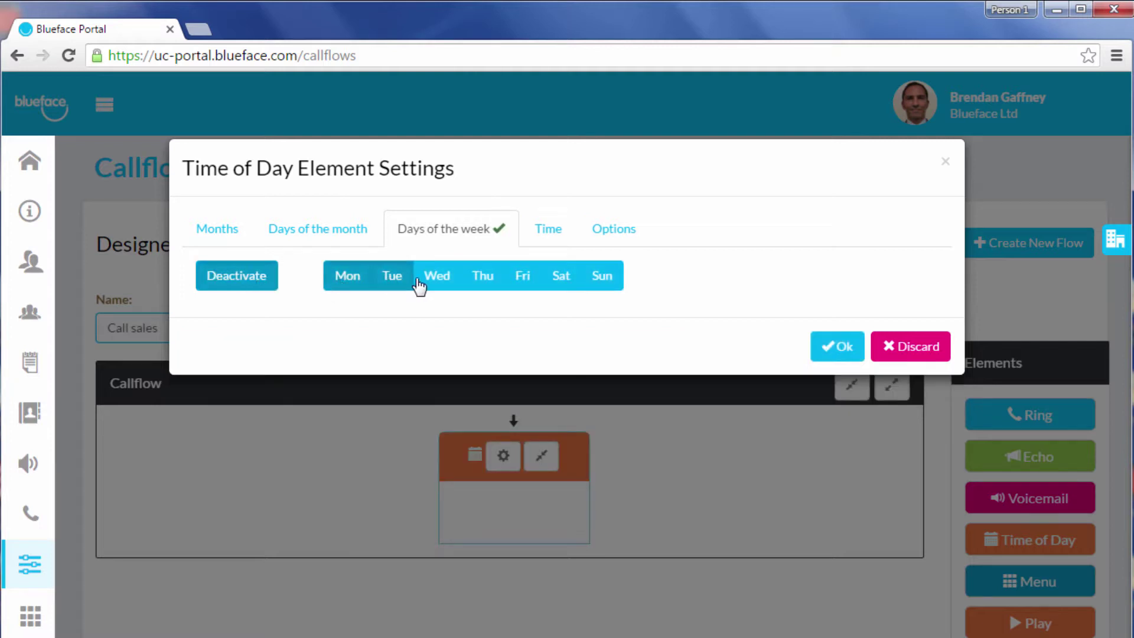
pyautogui.click(437, 281)
pyautogui.click(482, 283)
pyautogui.click(523, 280)
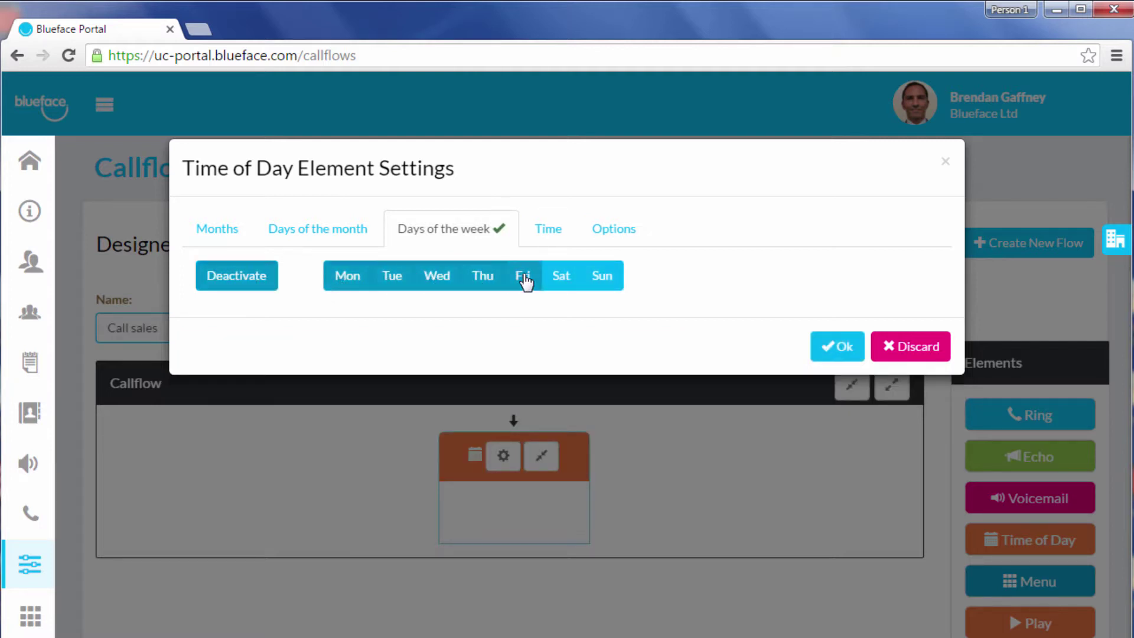
# - Exclude a chosen country's bank holidays from the Time of Day step and save it
pyautogui.click(609, 233)
pyautogui.click(629, 305)
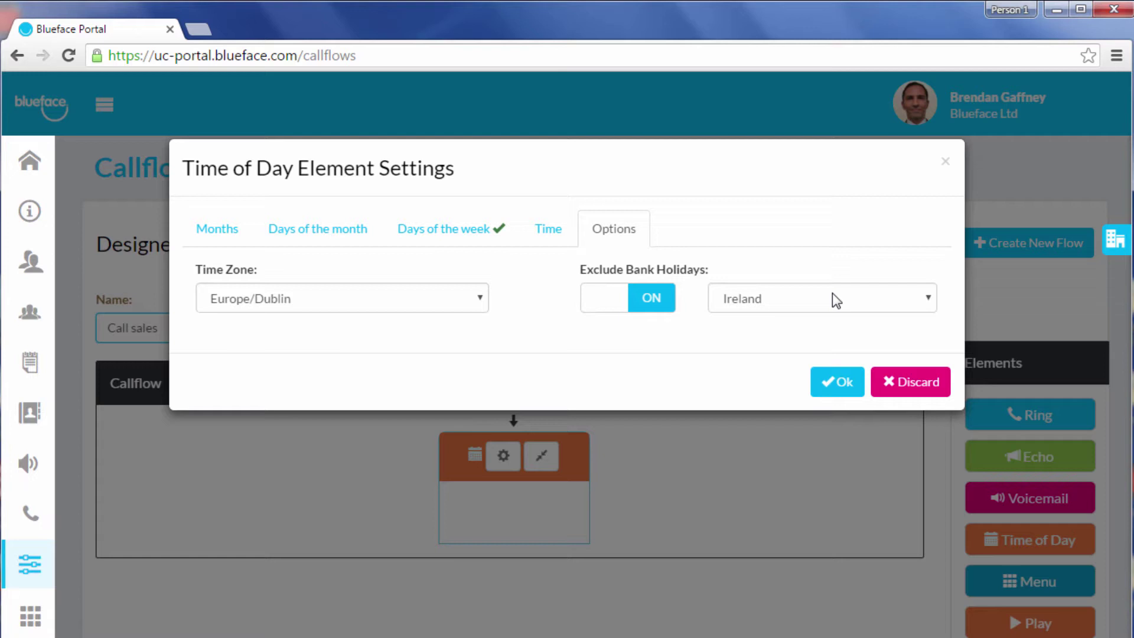
pyautogui.click(832, 293)
pyautogui.click(805, 351)
pyautogui.click(841, 384)
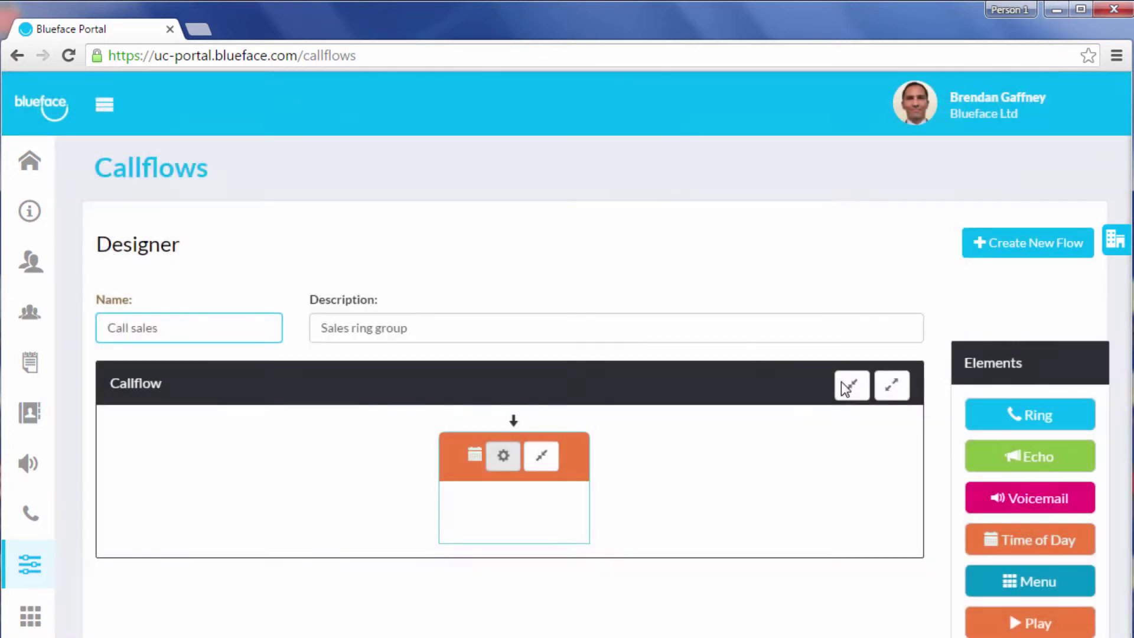
# - Add a Menu step inside Time of Day with Air as its greeting
pyautogui.moveTo(1034, 583); pyautogui.dragTo(536, 514)
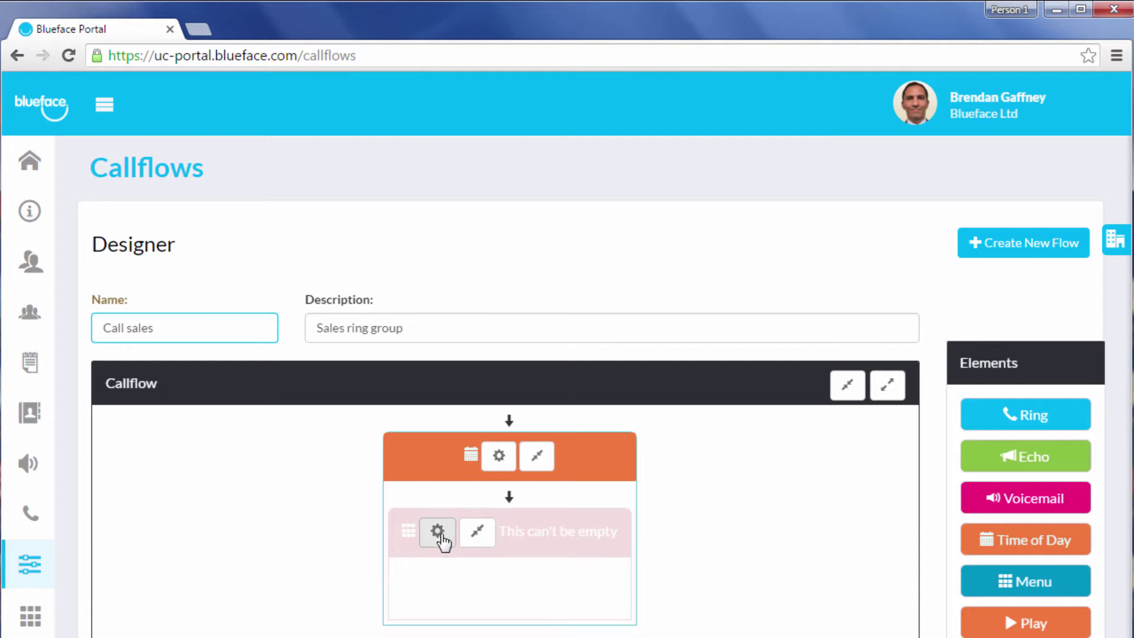
pyautogui.click(437, 532)
pyautogui.click(519, 228)
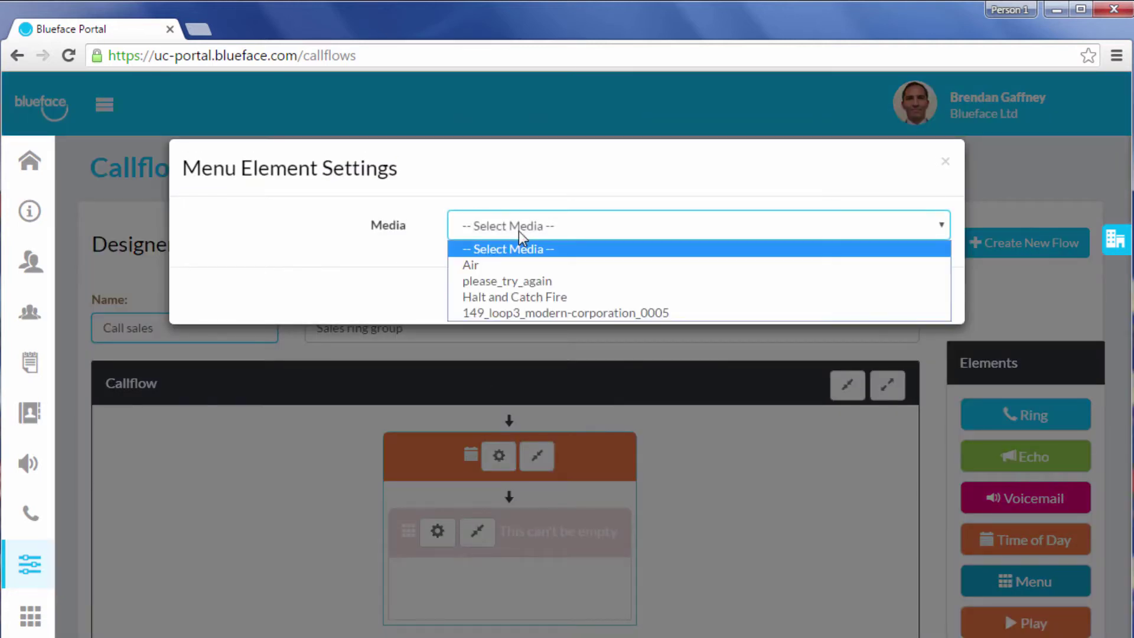
pyautogui.click(511, 265)
pyautogui.click(824, 299)
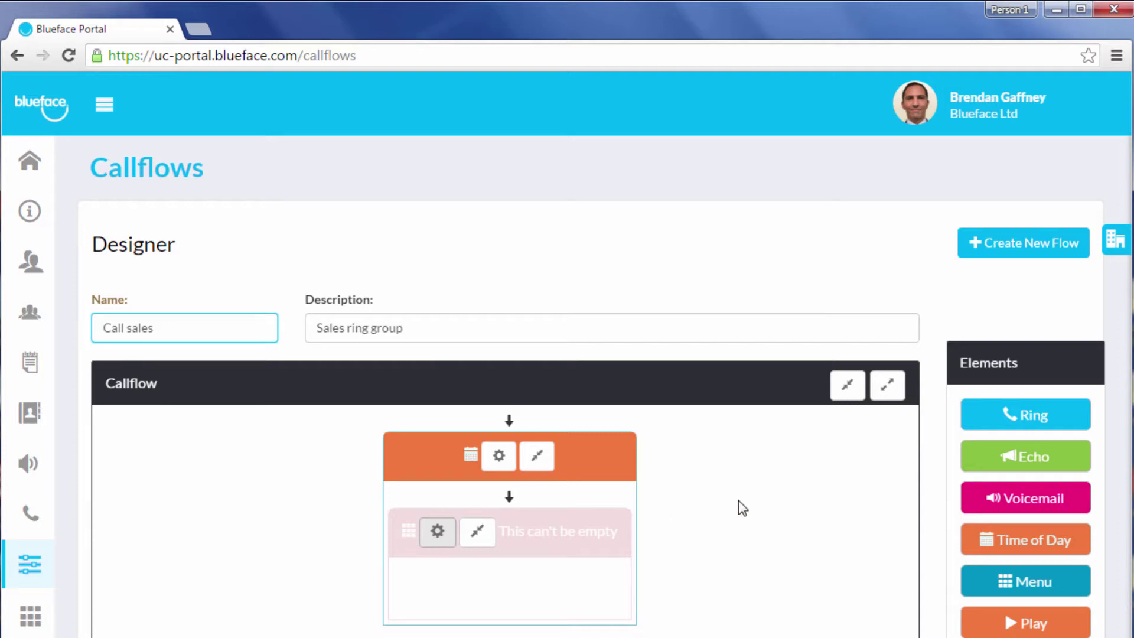
# - Add a Ring step under the menu on option Key 1
pyautogui.moveTo(1027, 415)
pyautogui.mouseDown()
pyautogui.moveTo(479, 603)
pyautogui.moveTo(477, 586)
pyautogui.mouseUp()
pyautogui.click(498, 610)
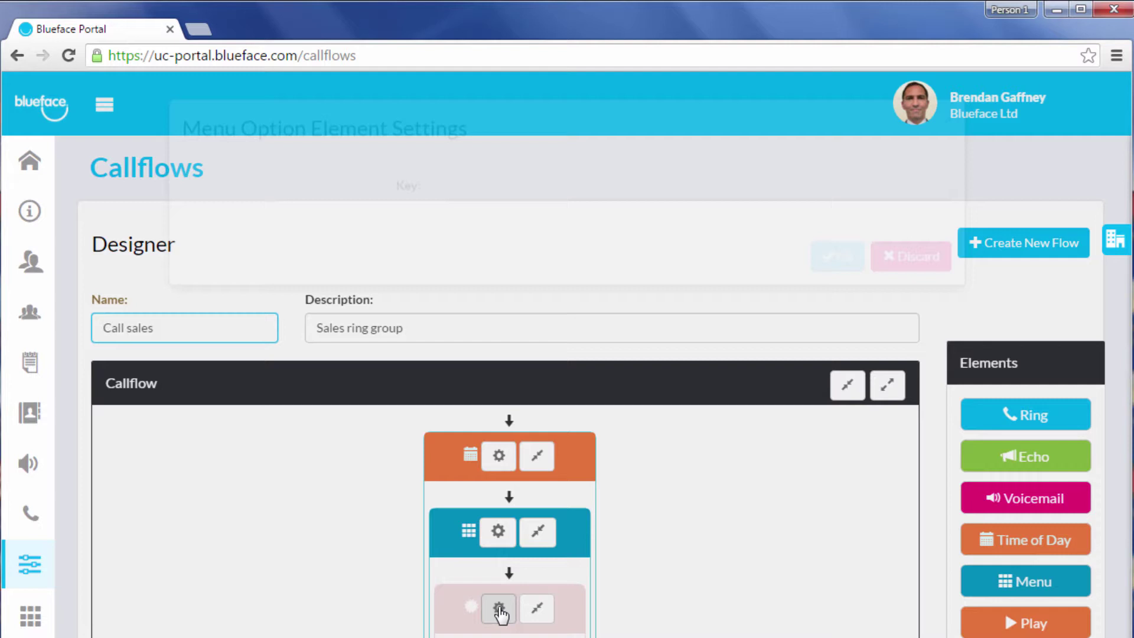
pyautogui.write('1')
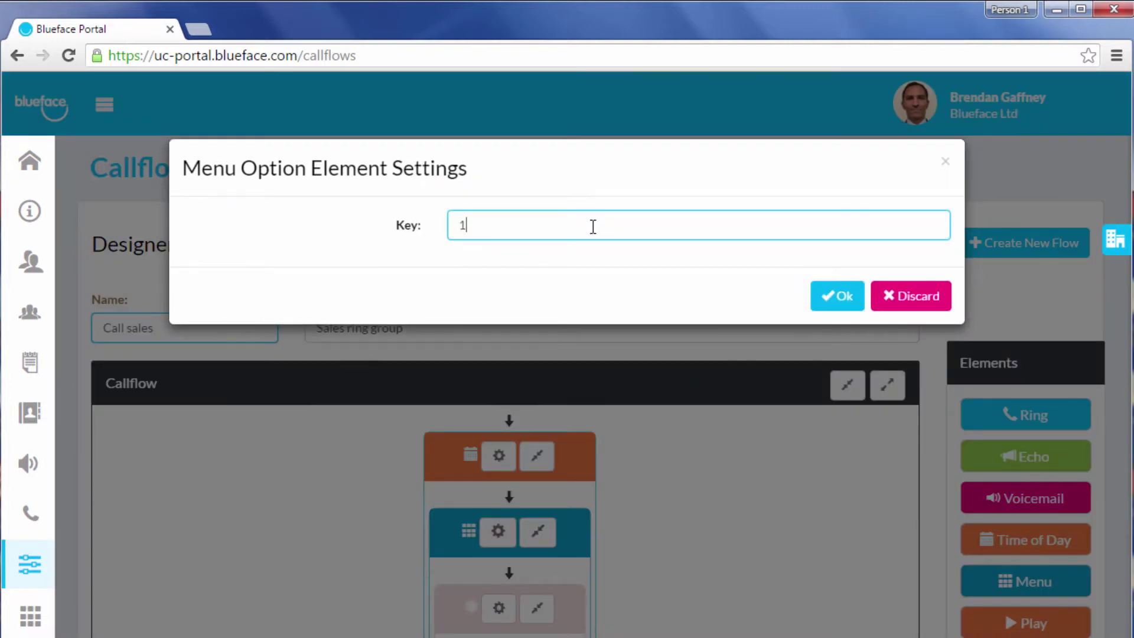
pyautogui.click(846, 302)
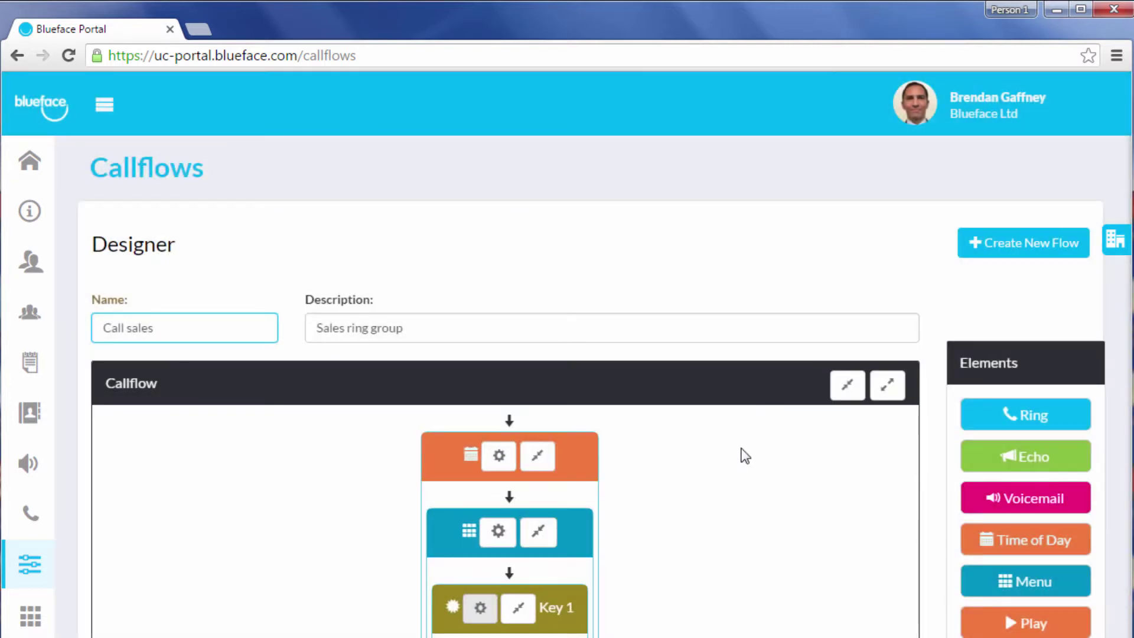
pyautogui.scroll(-2, 528, 522)
# - Give the Ring step three users, Sequential strategy and a delay of 5
pyautogui.click(499, 501)
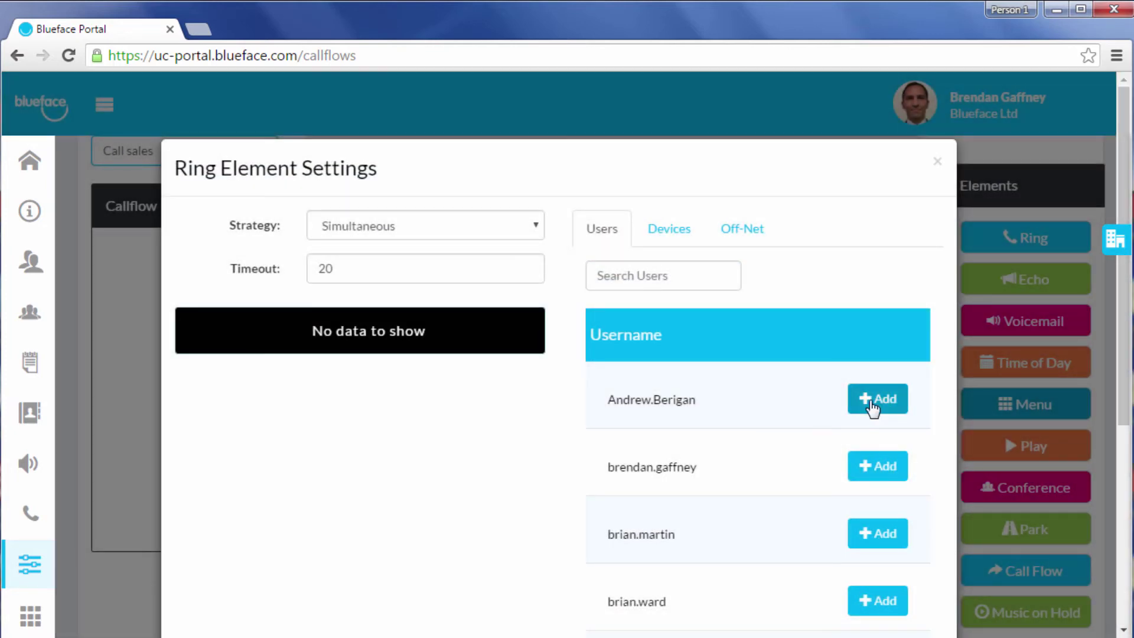
pyautogui.click(875, 400)
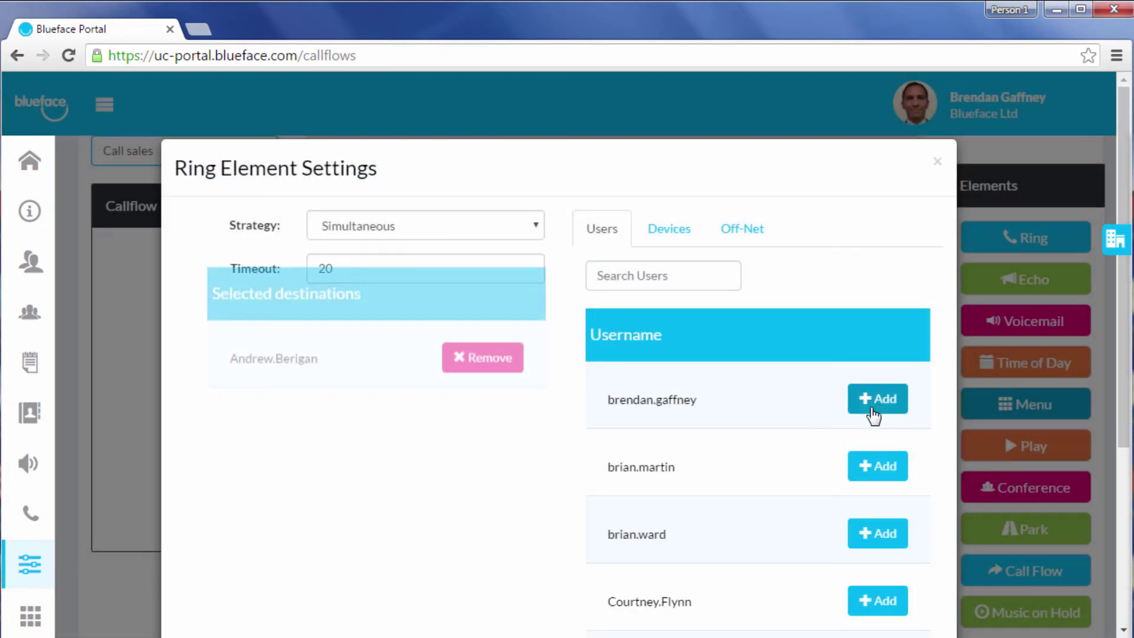
pyautogui.click(888, 472)
pyautogui.scroll(-2, 815, 501)
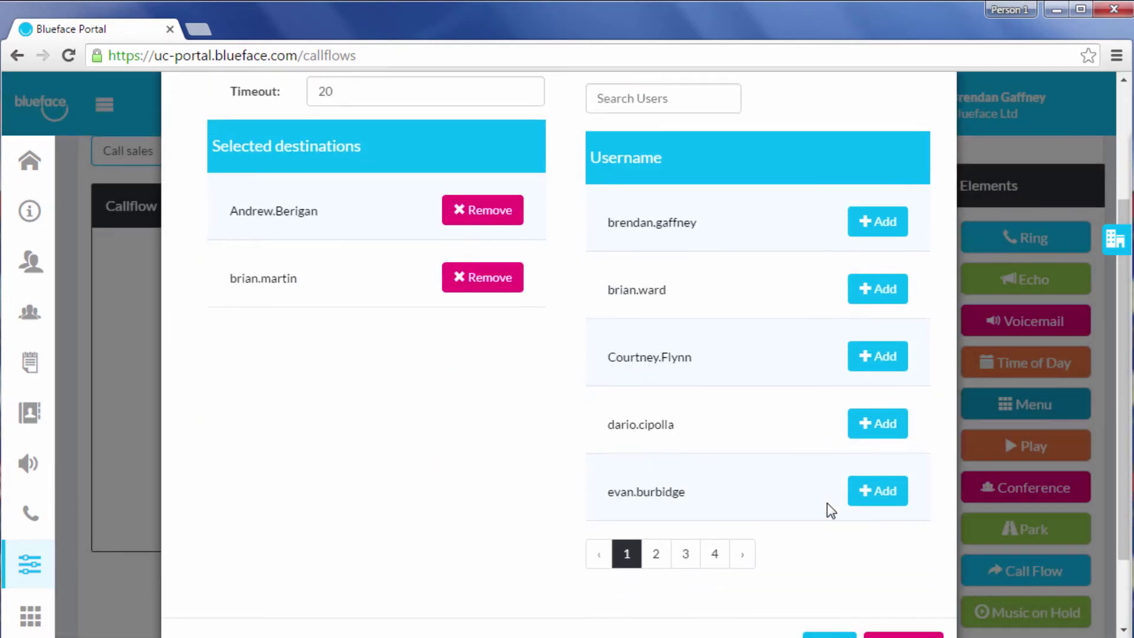
pyautogui.click(879, 494)
pyautogui.scroll(2, 483, 283)
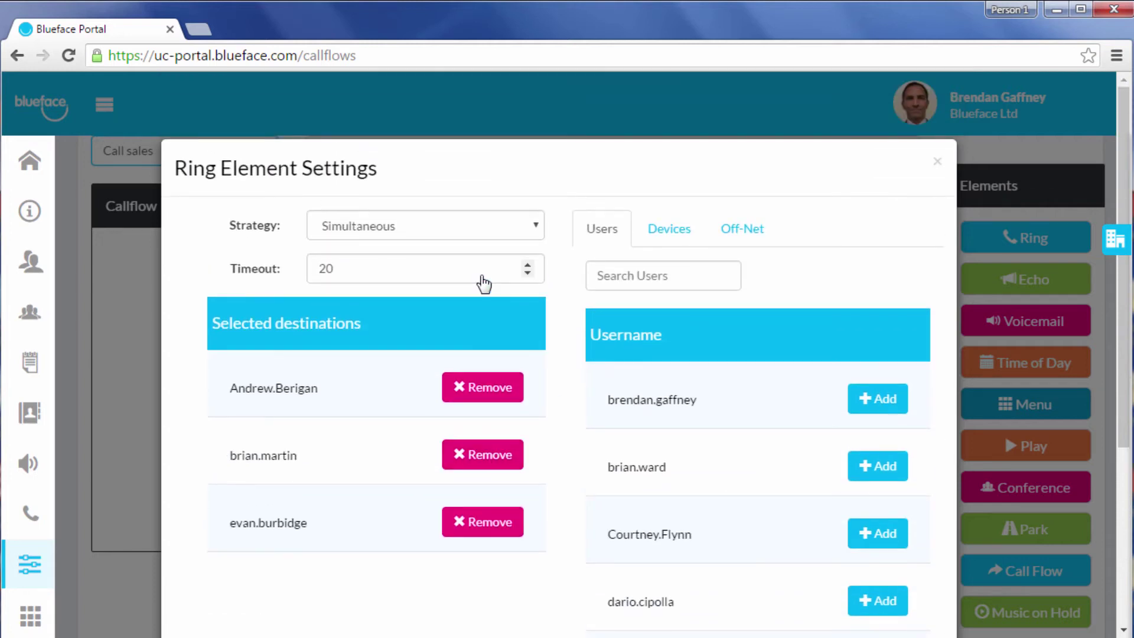
pyautogui.click(521, 231)
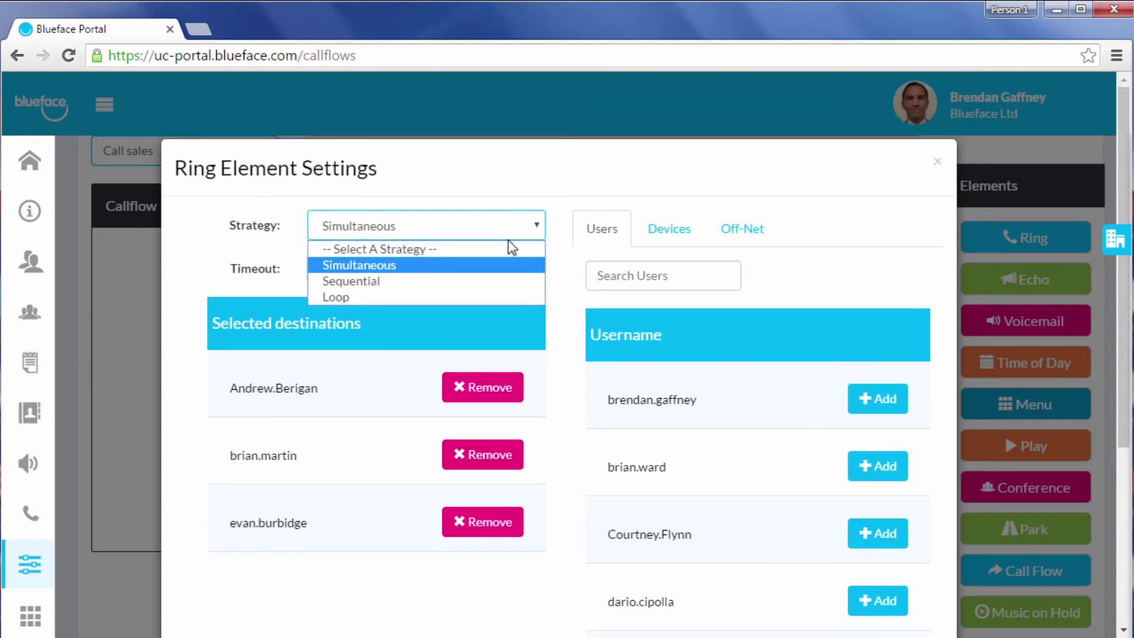
pyautogui.click(493, 281)
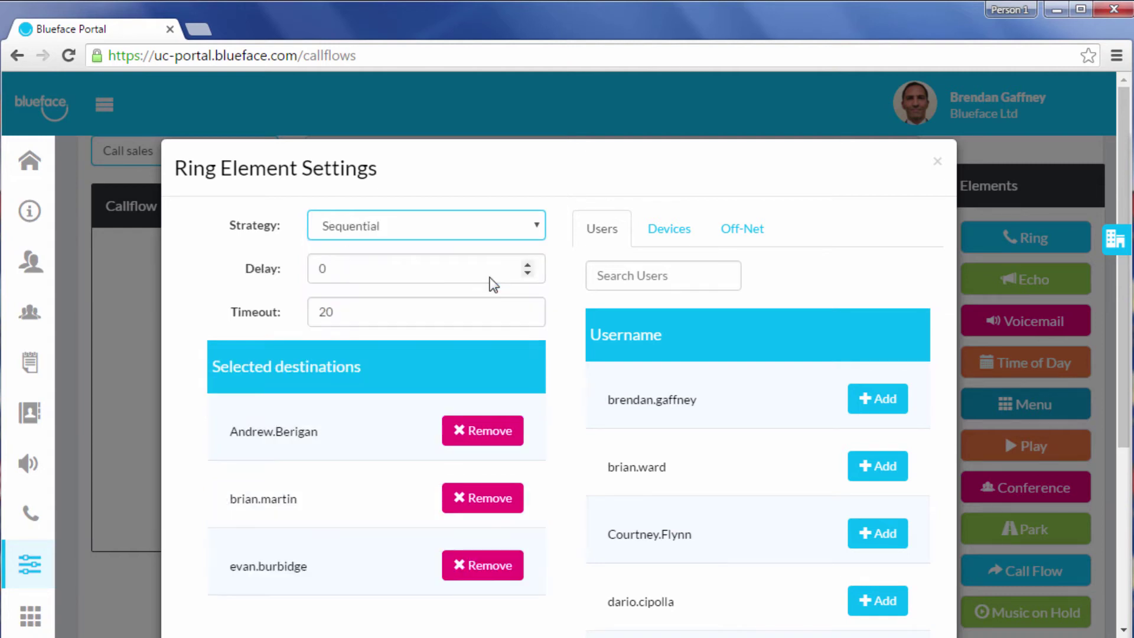
pyautogui.click(527, 278)
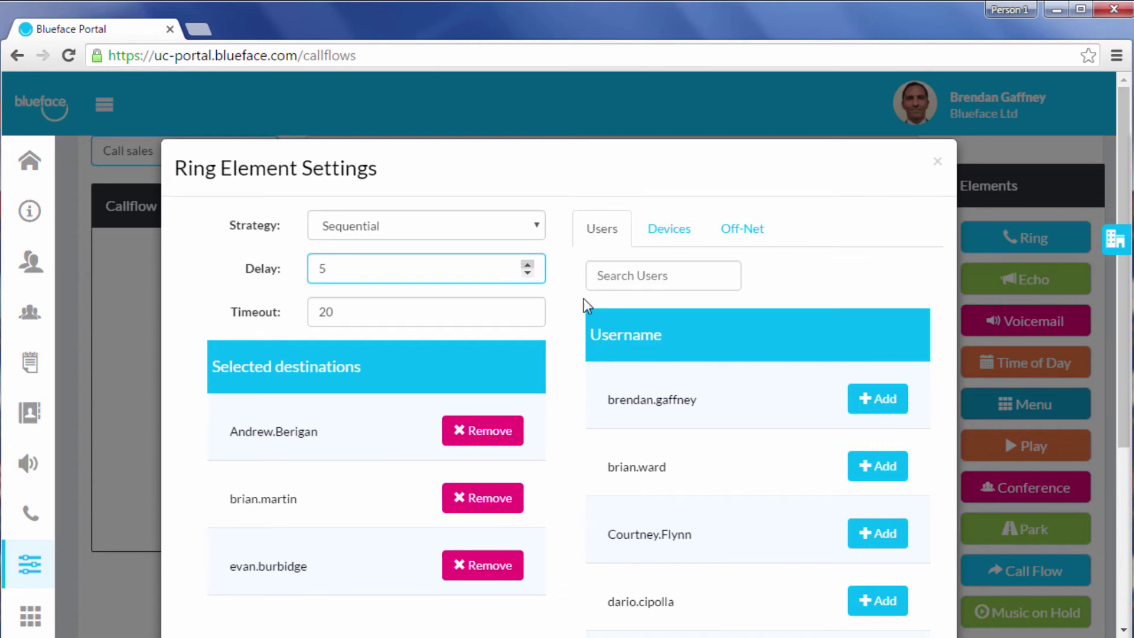
pyautogui.scroll(-3, 584, 299)
pyautogui.scroll(-3, 583, 299)
pyautogui.click(833, 546)
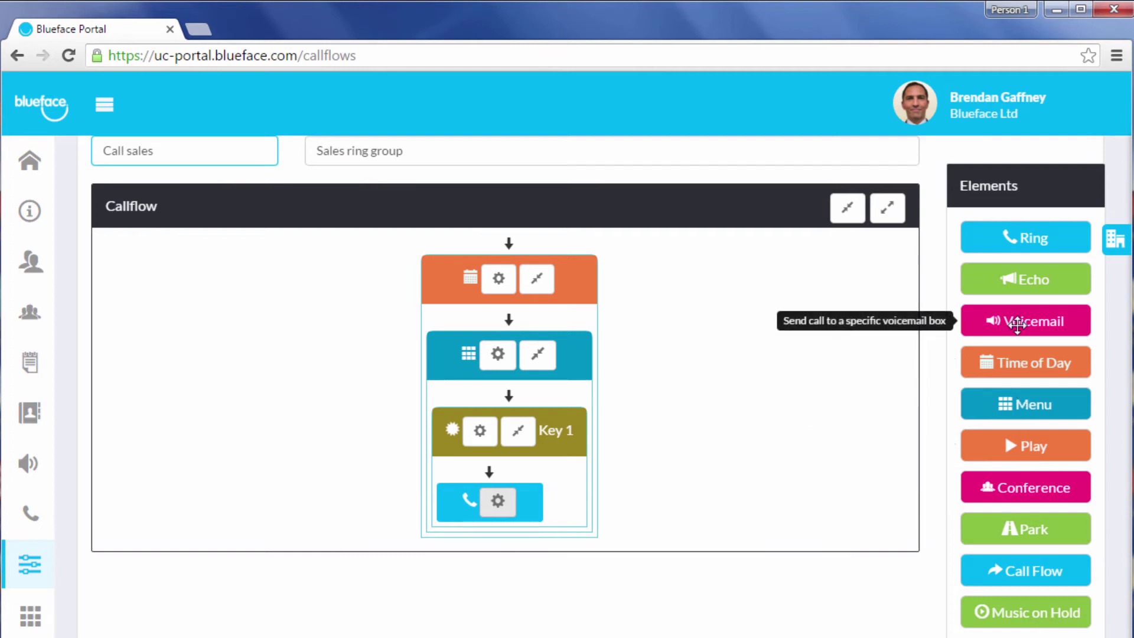
# - Add a Voicemail step below Ring using mailbox 8415
pyautogui.moveTo(1017, 326); pyautogui.dragTo(492, 559)
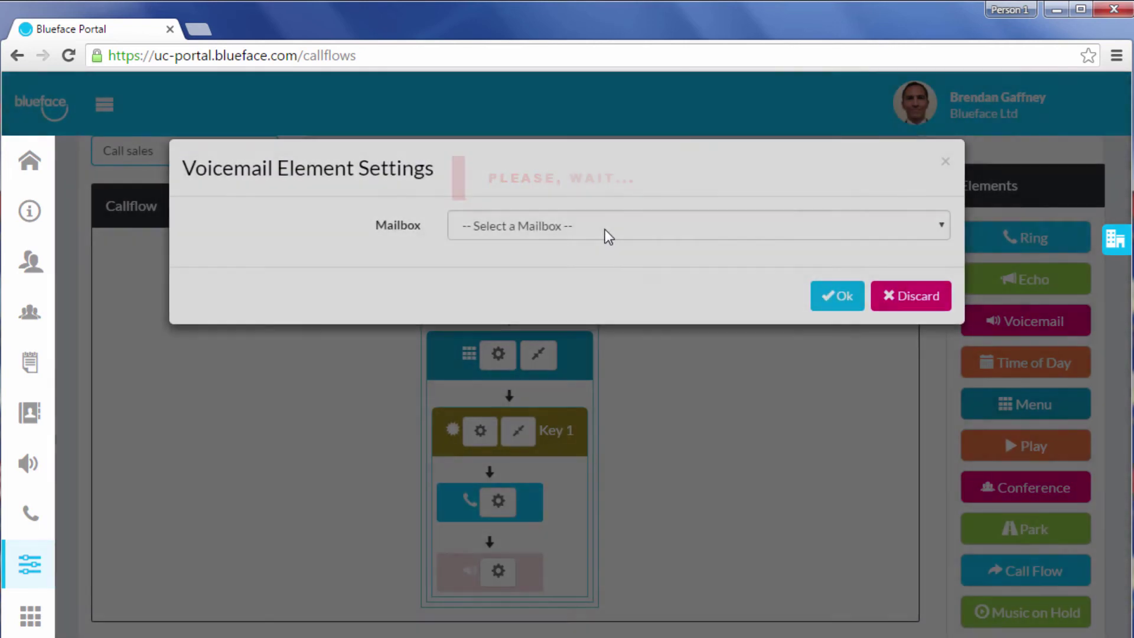
pyautogui.click(604, 230)
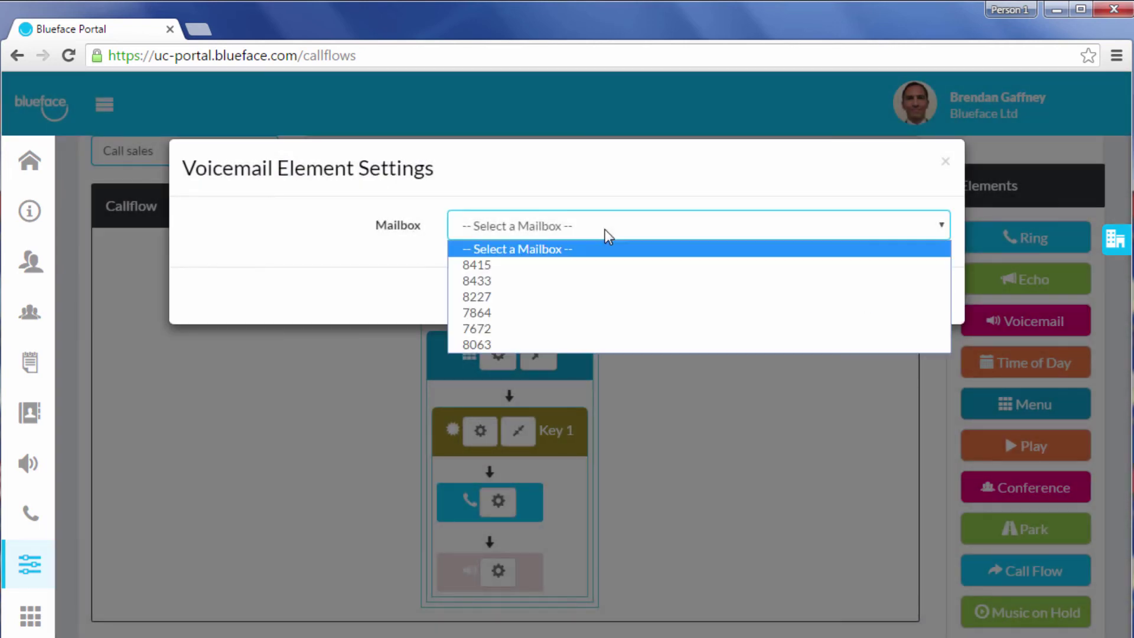
pyautogui.click(603, 264)
pyautogui.click(825, 302)
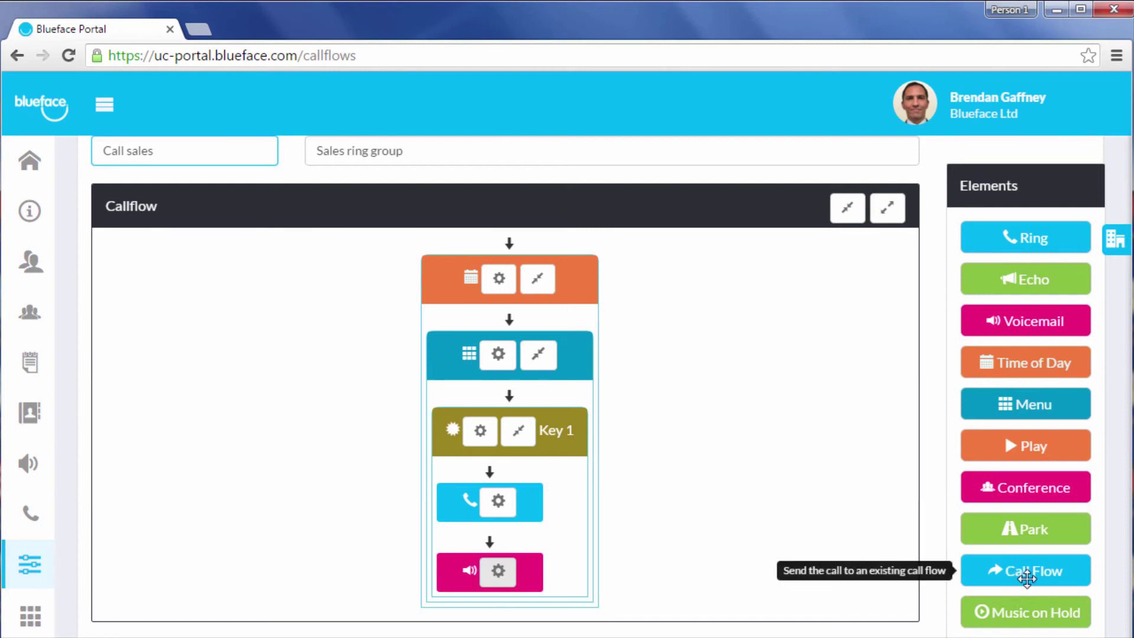
# - Add a Call Flow step at the end routing to Sub Category IVR
pyautogui.moveTo(1010, 571)
pyautogui.mouseDown()
pyautogui.moveTo(512, 430)
pyautogui.moveTo(506, 473)
pyautogui.mouseUp()
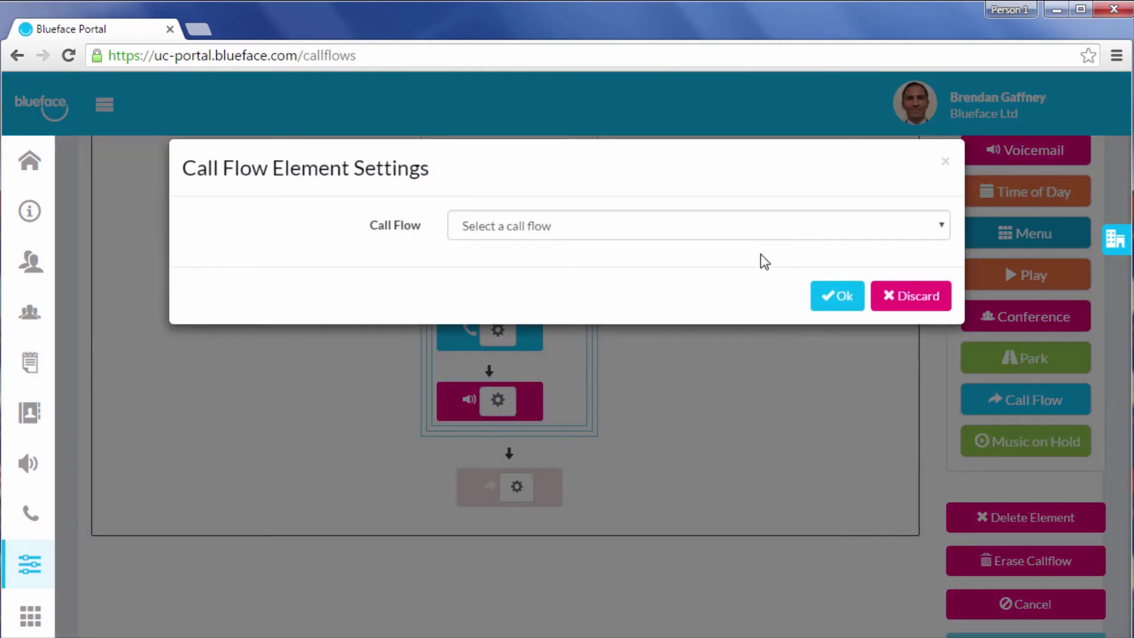
pyautogui.click(727, 227)
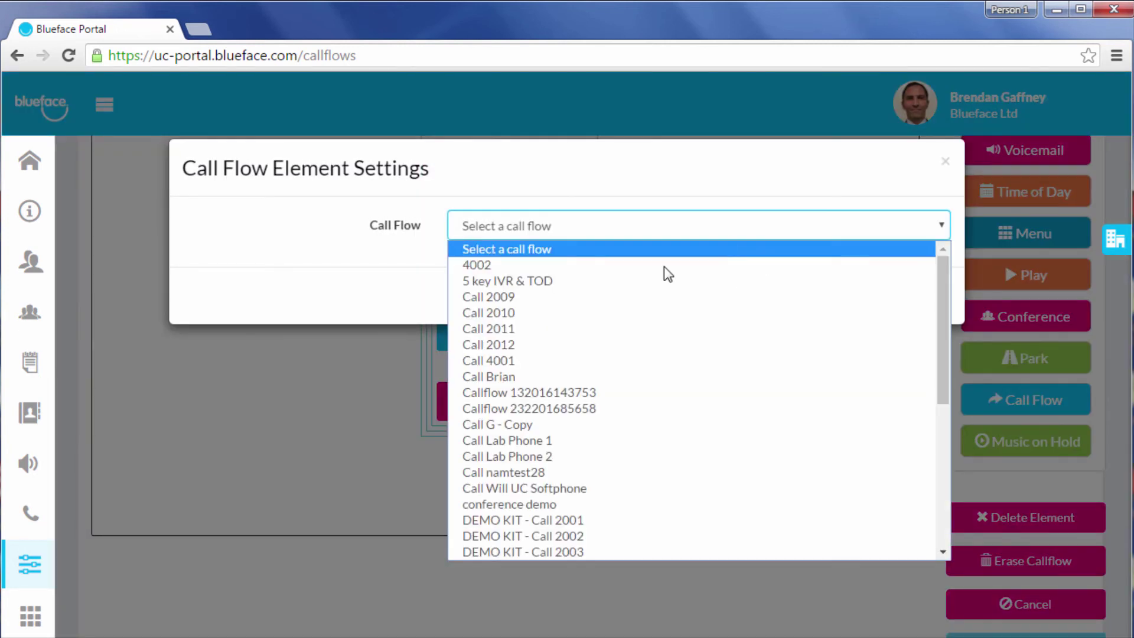
pyautogui.scroll(-3, 519, 454)
pyautogui.click(532, 504)
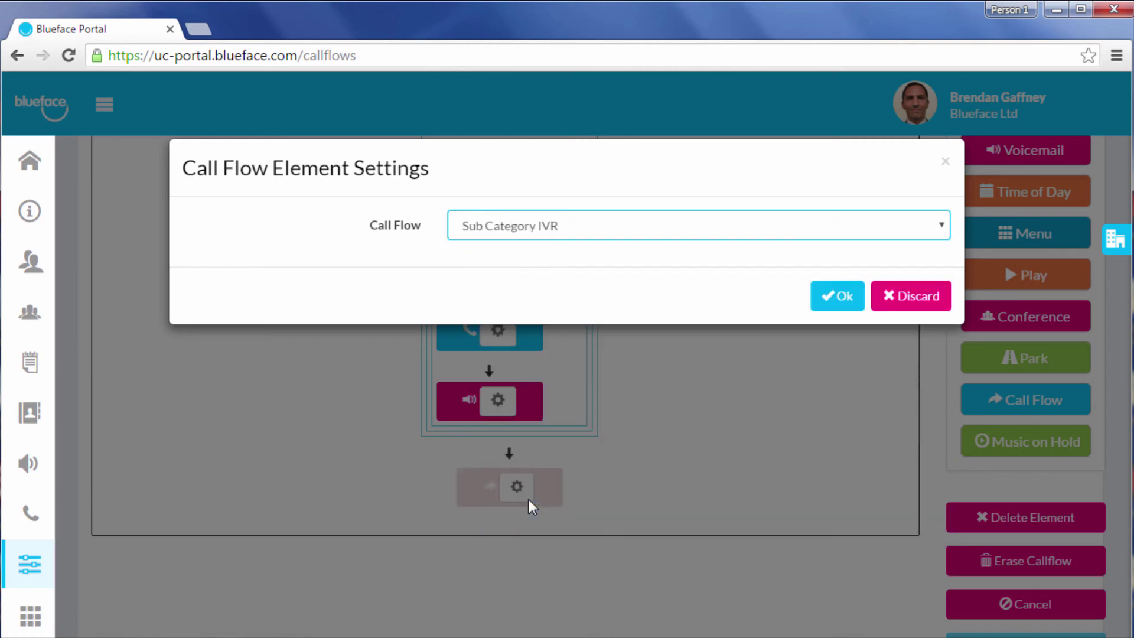
pyautogui.click(832, 299)
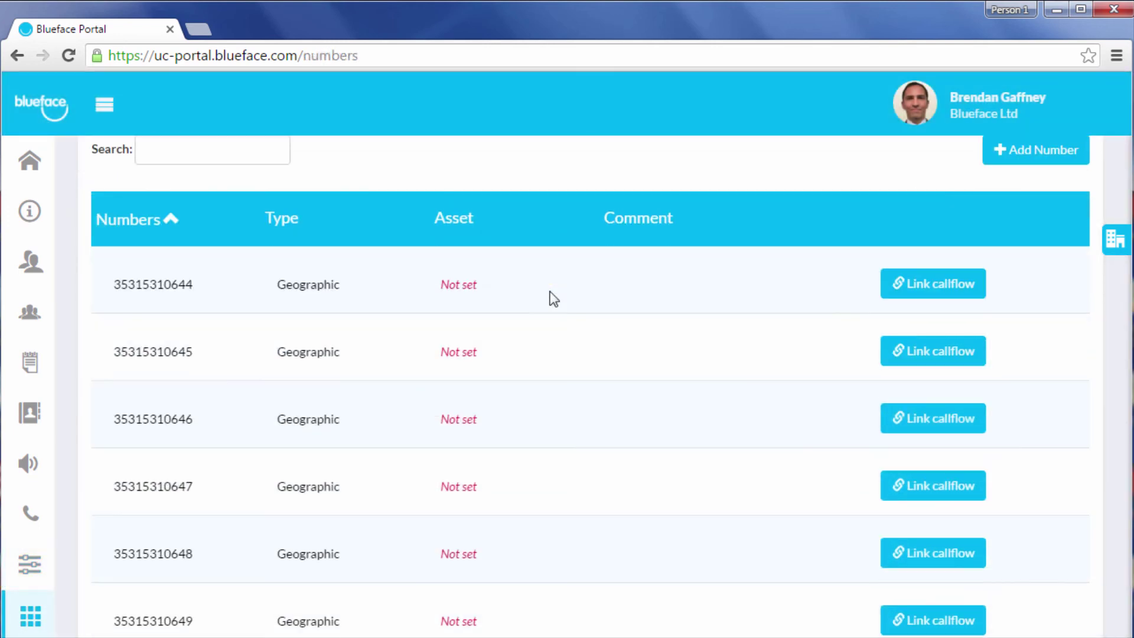
pyautogui.scroll(-3, 549, 297)
pyautogui.scroll(-3, 549, 297)
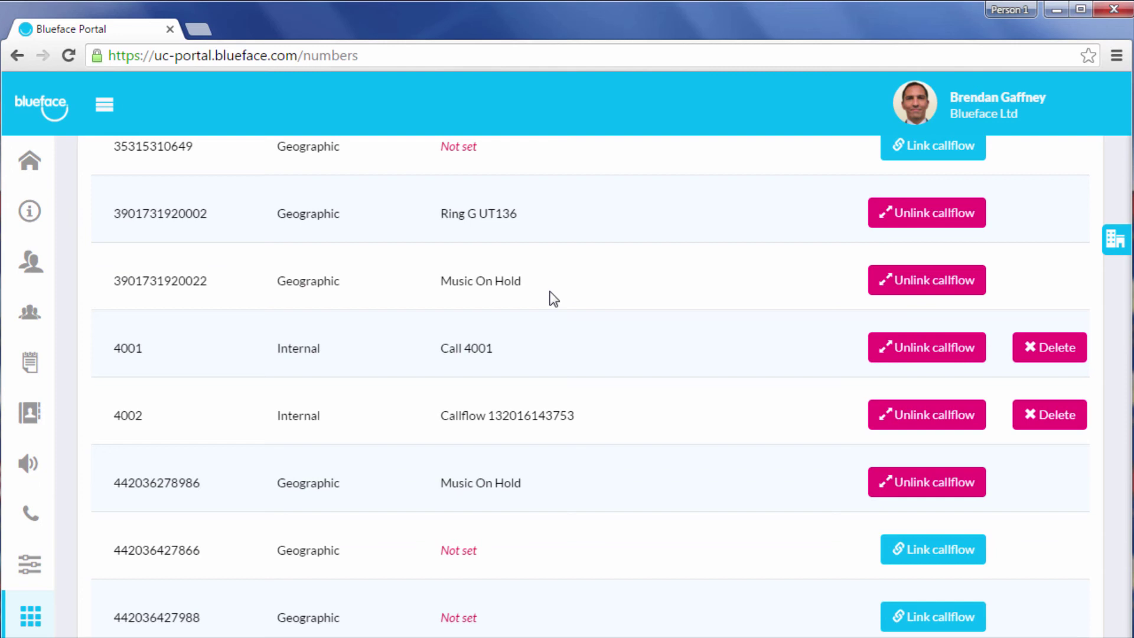
pyautogui.scroll(-2, 558, 306)
pyautogui.click(911, 385)
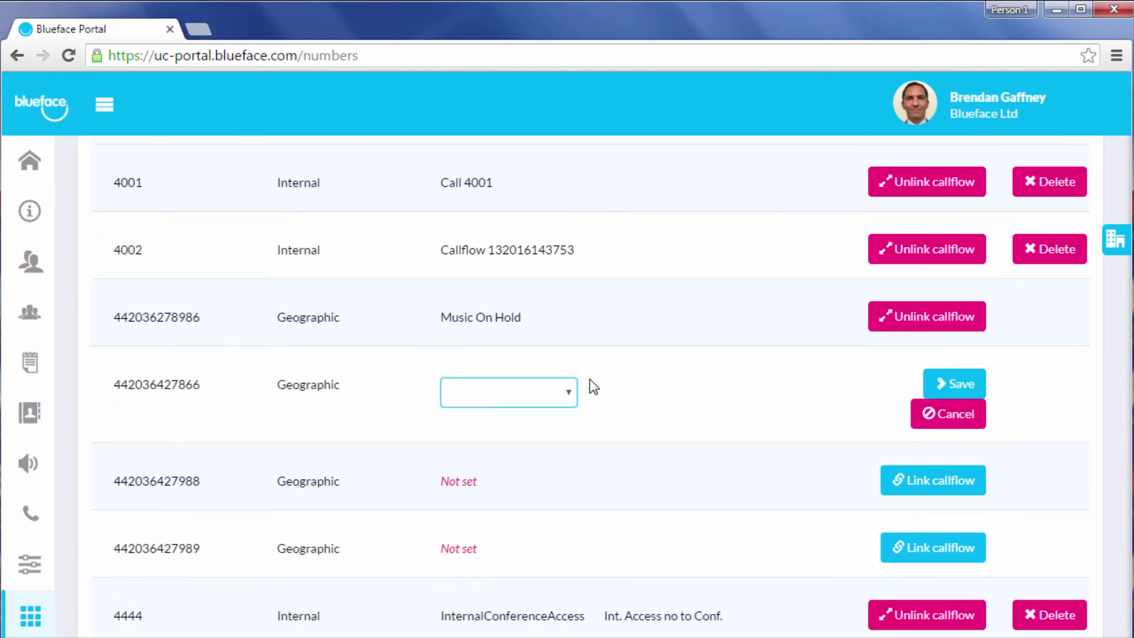
pyautogui.click(569, 393)
pyautogui.click(519, 100)
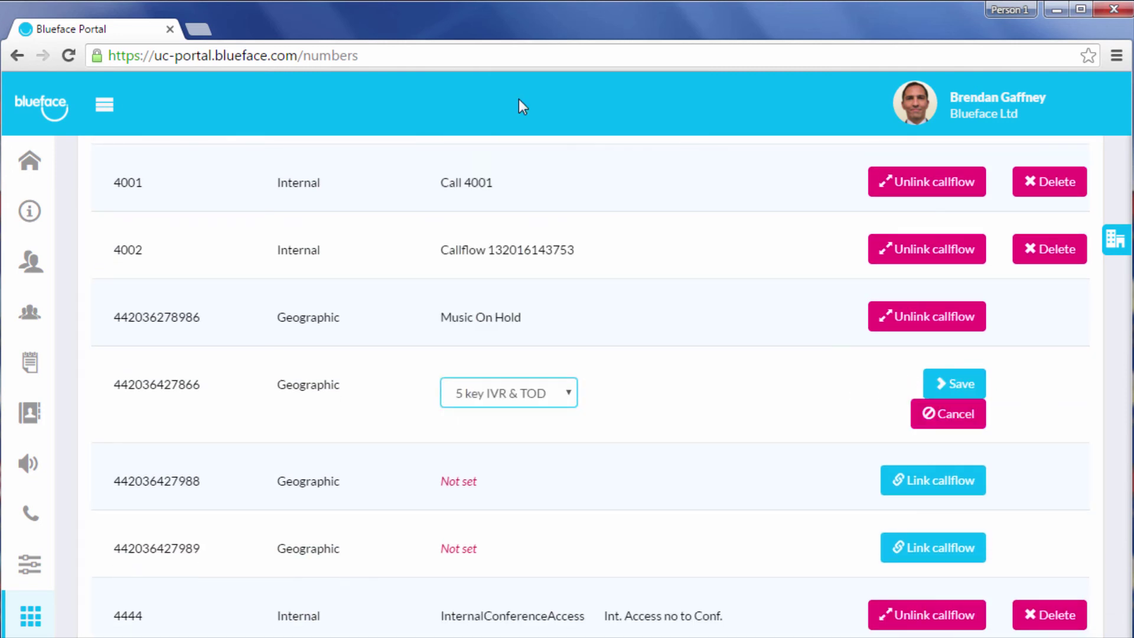